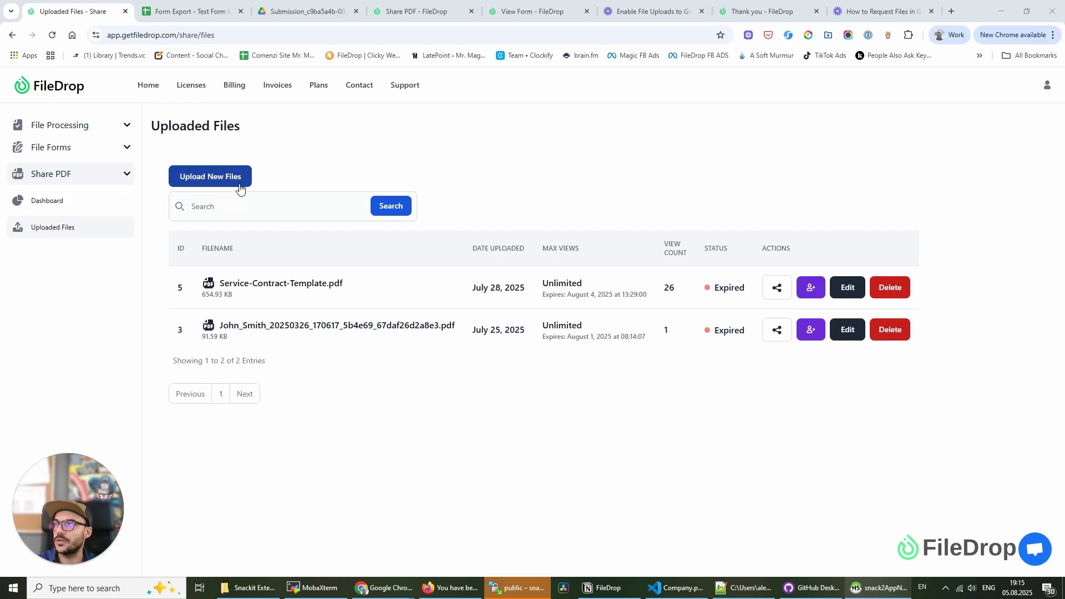
# - Open the upload form and keep the 08/12/2025 04:15 PM expiry with unlimited views
pyautogui.click(221, 181)
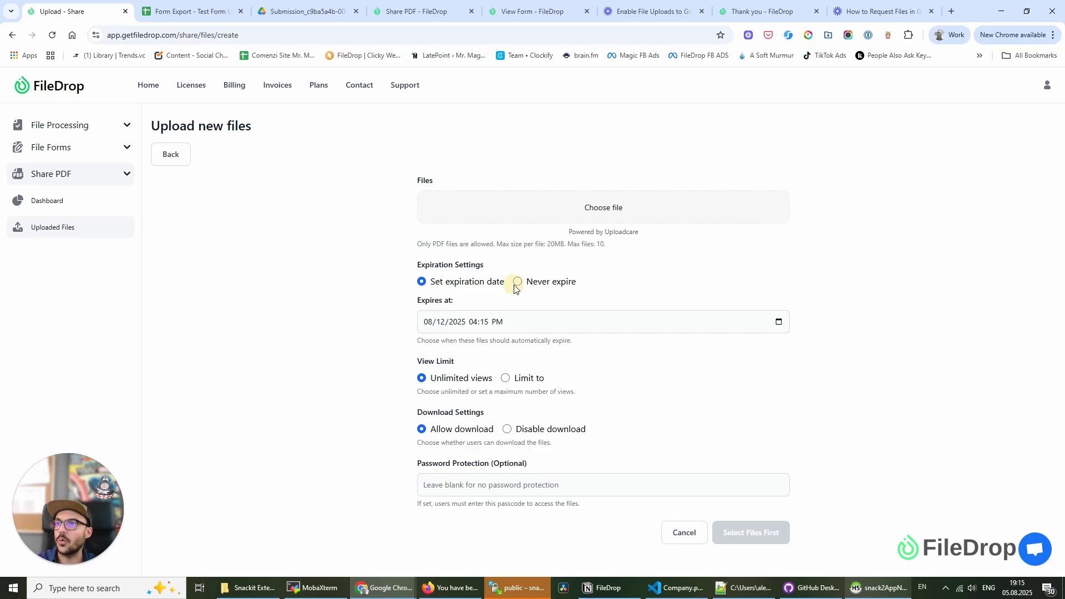
pyautogui.click(516, 281)
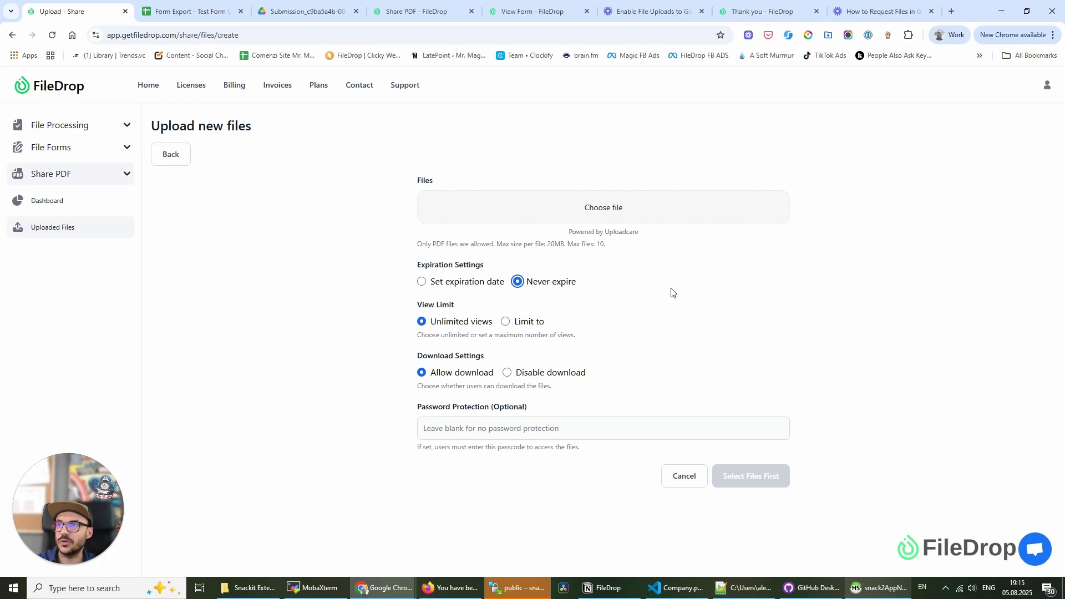
pyautogui.click(426, 281)
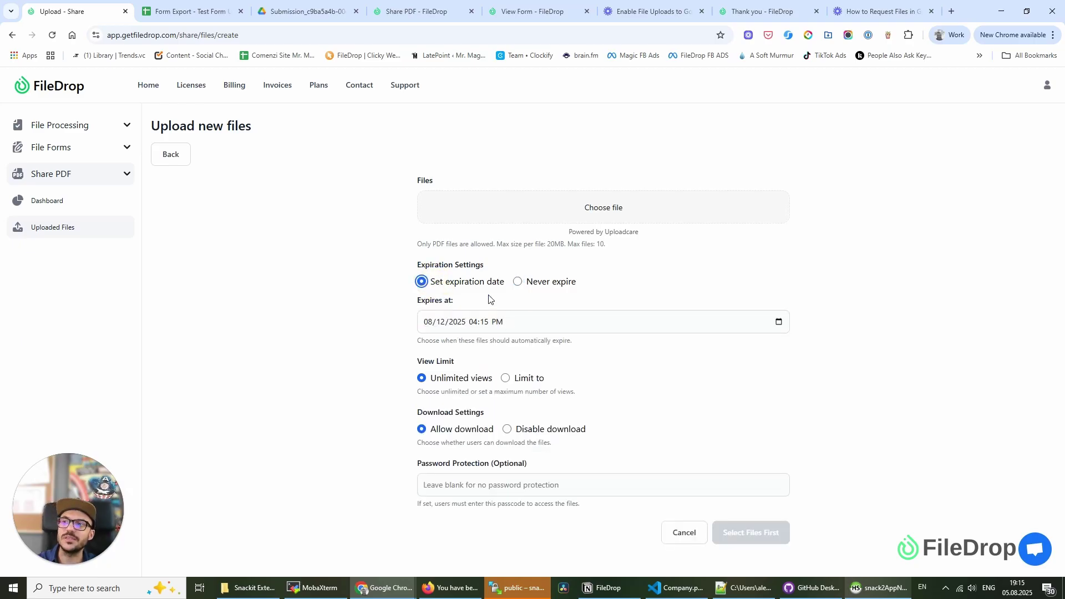
pyautogui.click(511, 382)
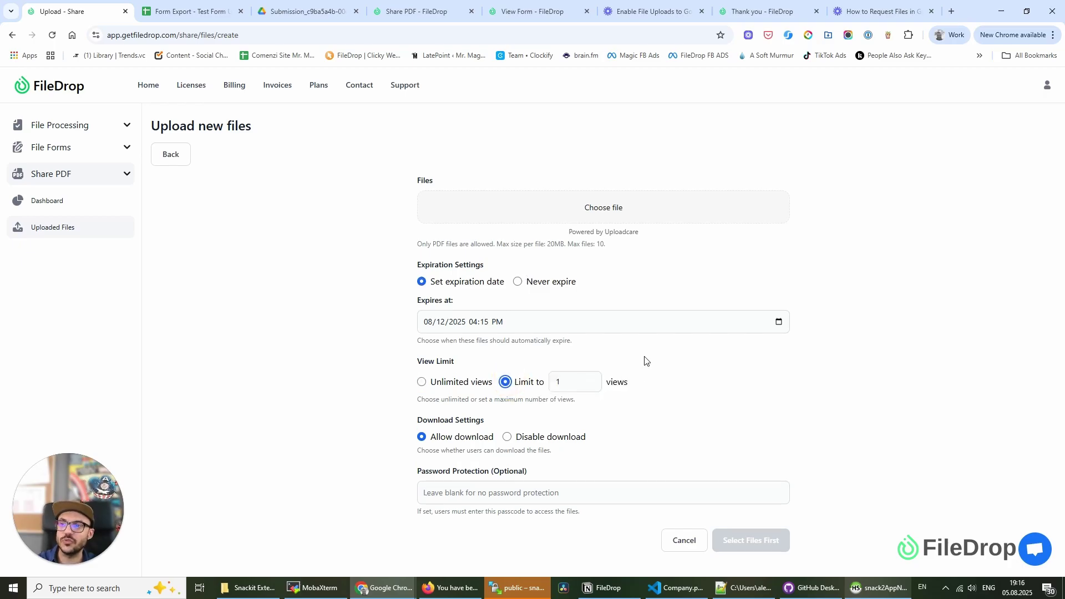
pyautogui.click(453, 381)
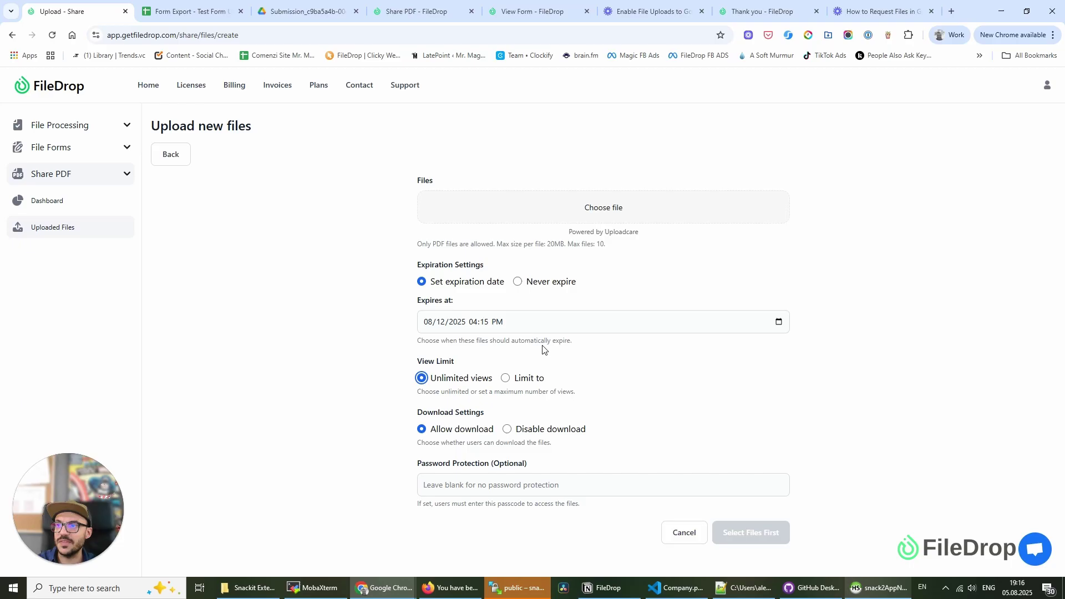
# - Select 1915-02-23-NYT (OCR test).pdf and ad resume cv.pdf from the computer
pyautogui.click(582, 215)
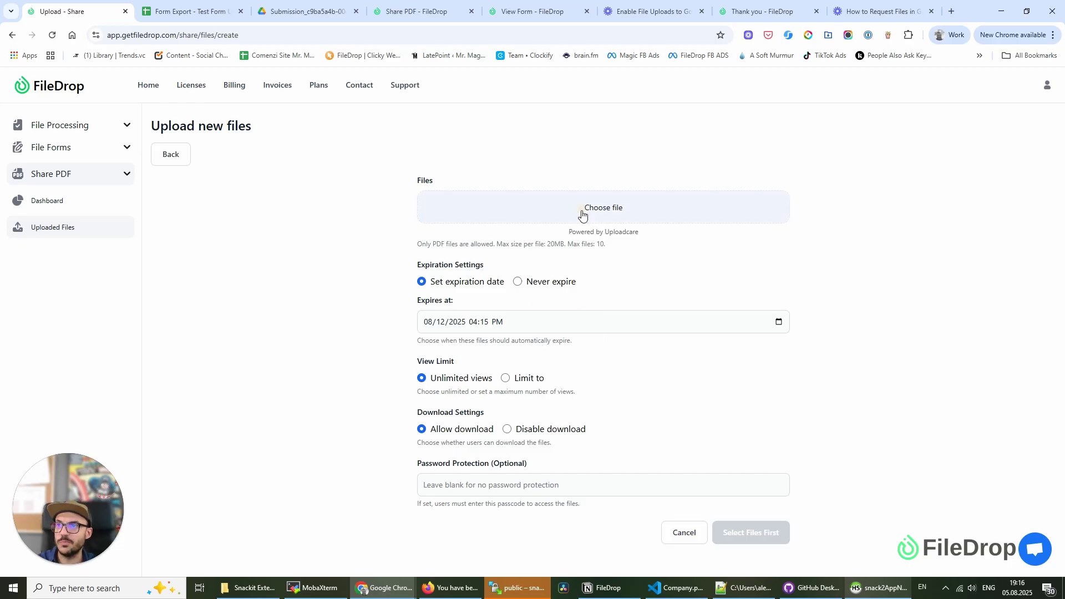
pyautogui.click(539, 315)
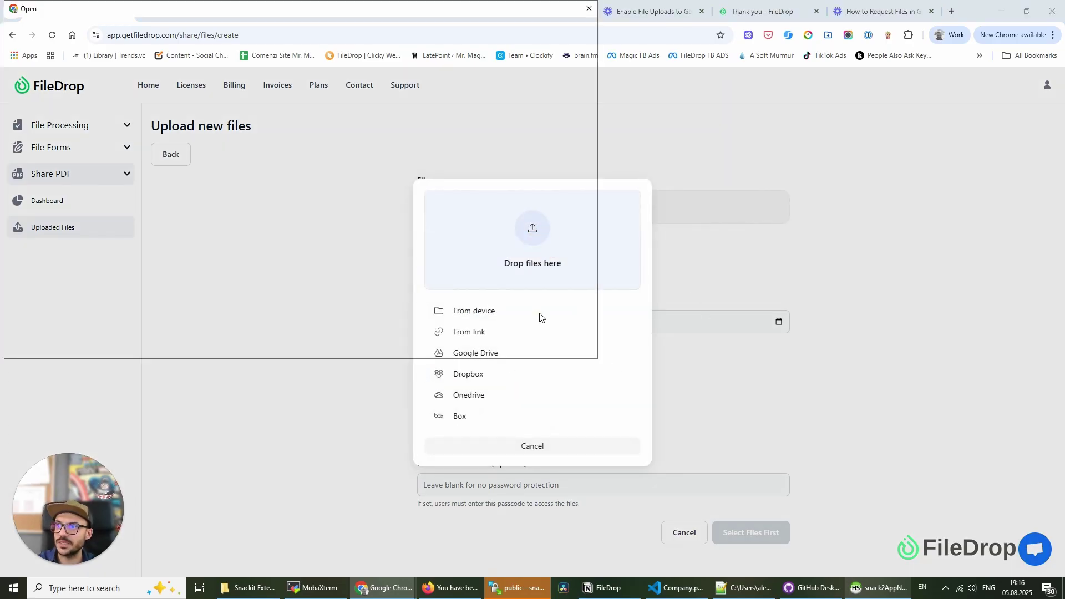
pyautogui.click(298, 226)
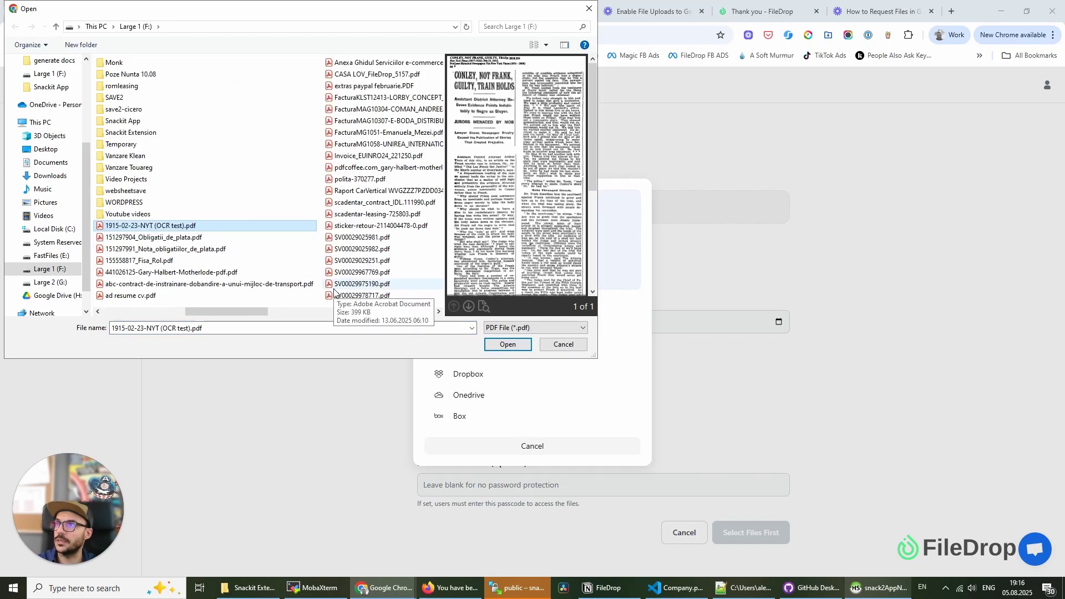
pyautogui.keyDown('ctrl'); pyautogui.click(161, 296); pyautogui.keyUp('ctrl')
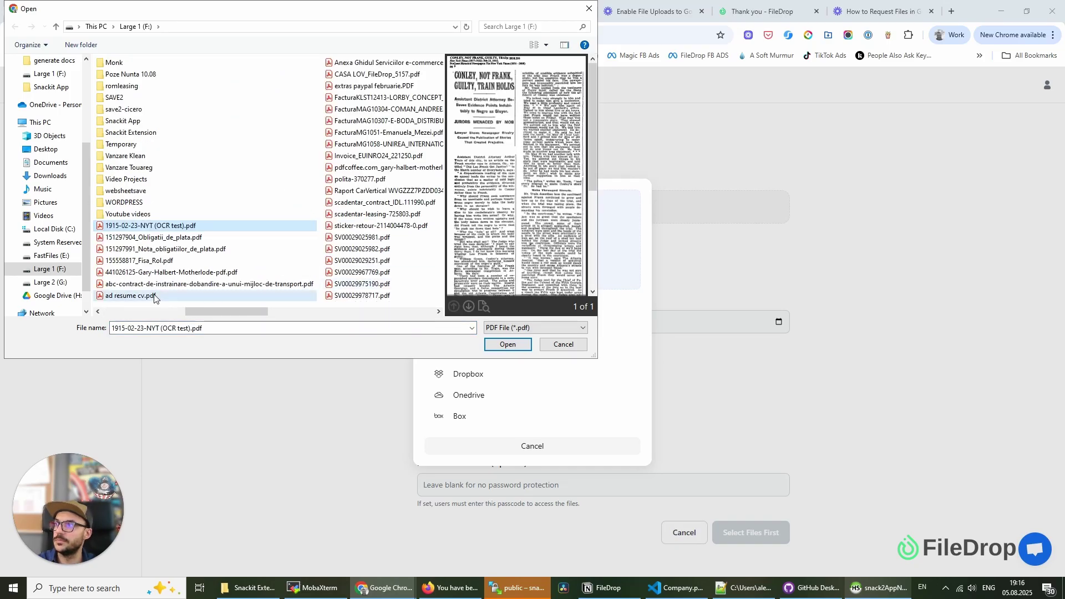
pyautogui.click(506, 344)
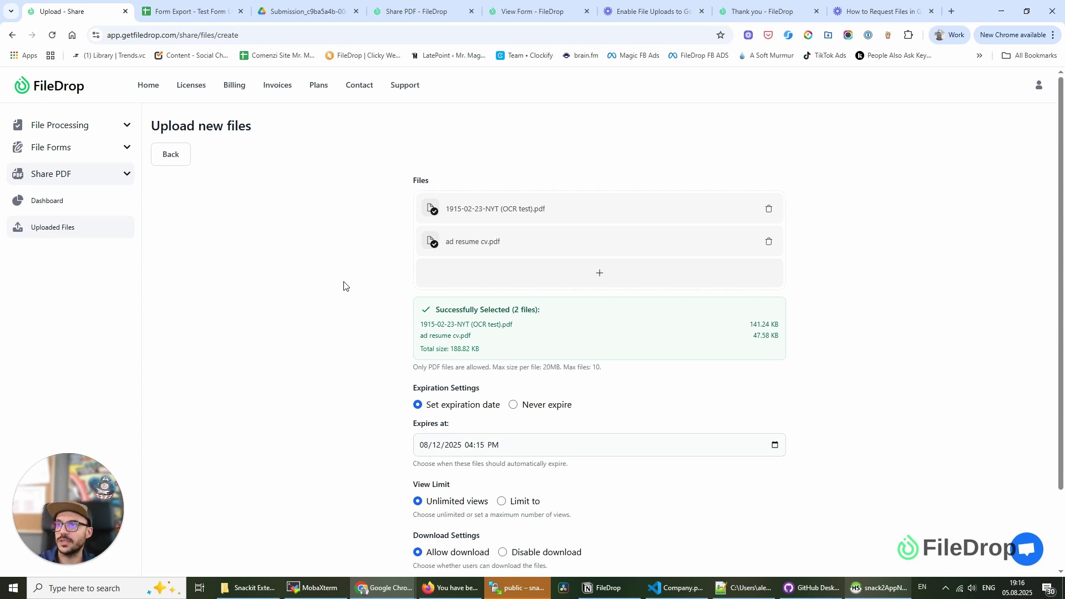
# - Upload the two selected PDFs and confirm, creating active entry 28
pyautogui.scroll(-2, 355, 294)
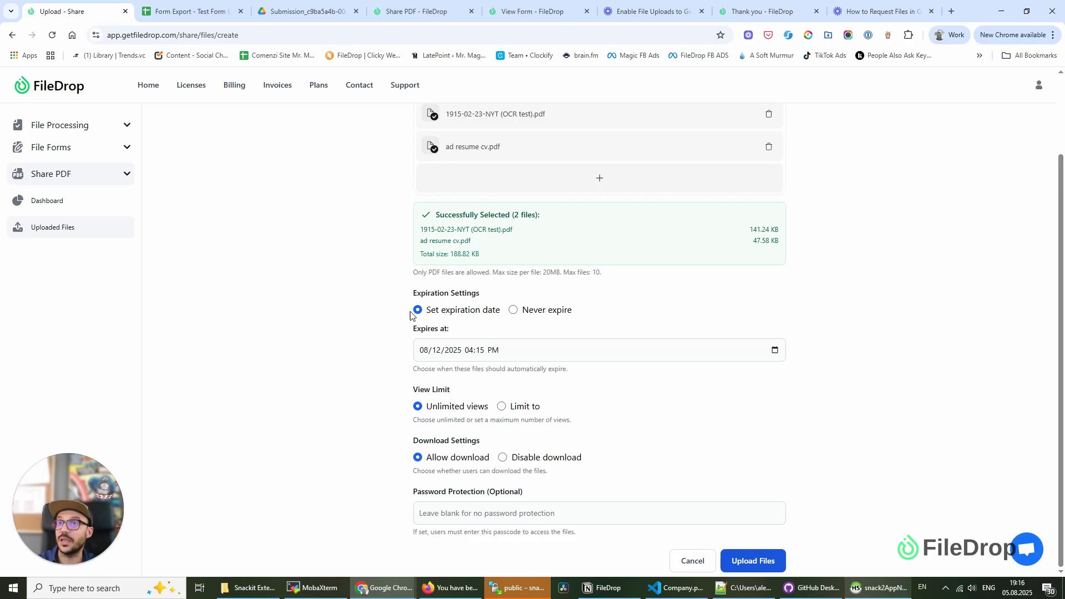
pyautogui.click(754, 556)
pyautogui.click(581, 105)
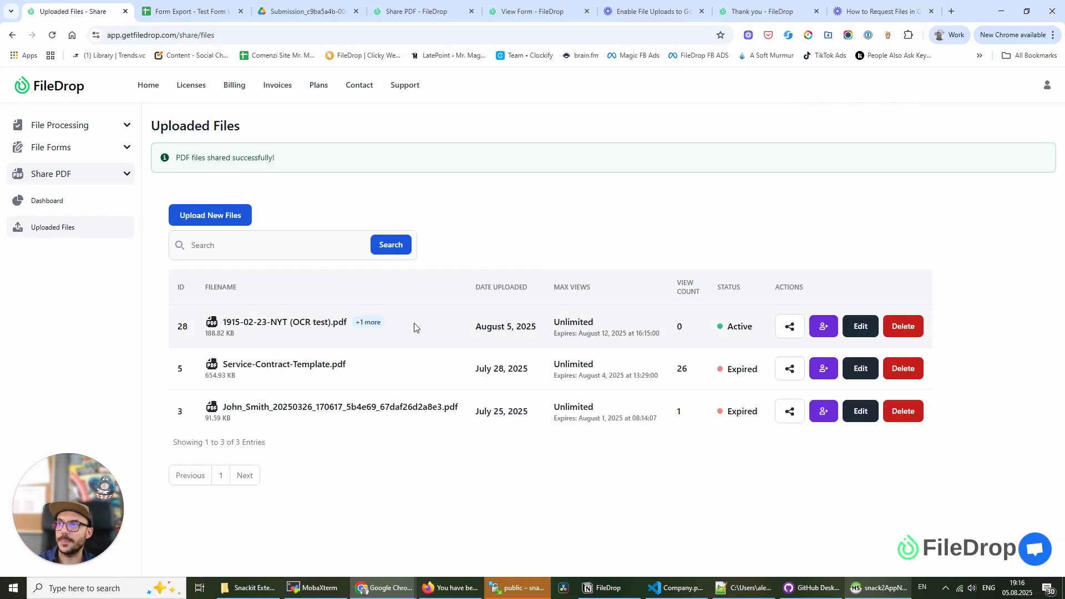
# - Copy entry 28's secure share link and load it in a new browser tab
pyautogui.click(789, 326)
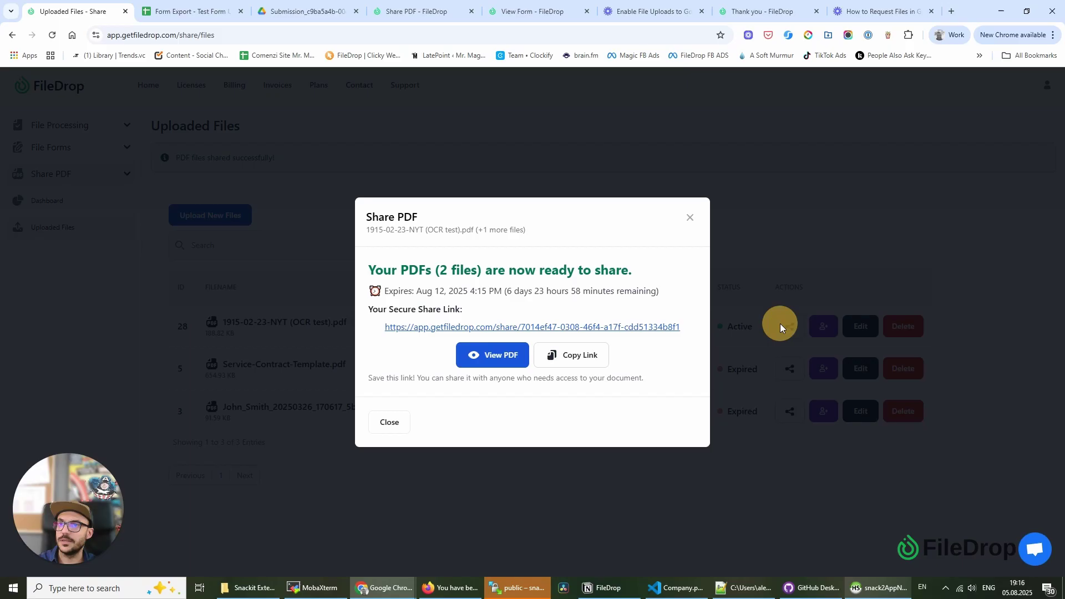
pyautogui.click(580, 366)
pyautogui.click(952, 12)
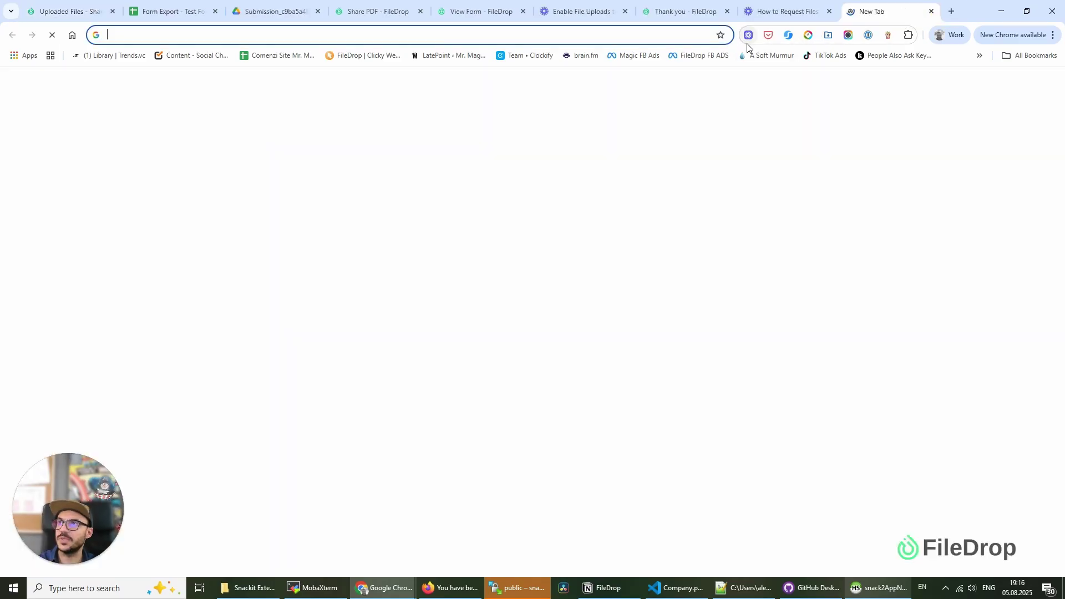
pyautogui.hotkey('ctrl', 'v')
pyautogui.press('Return')
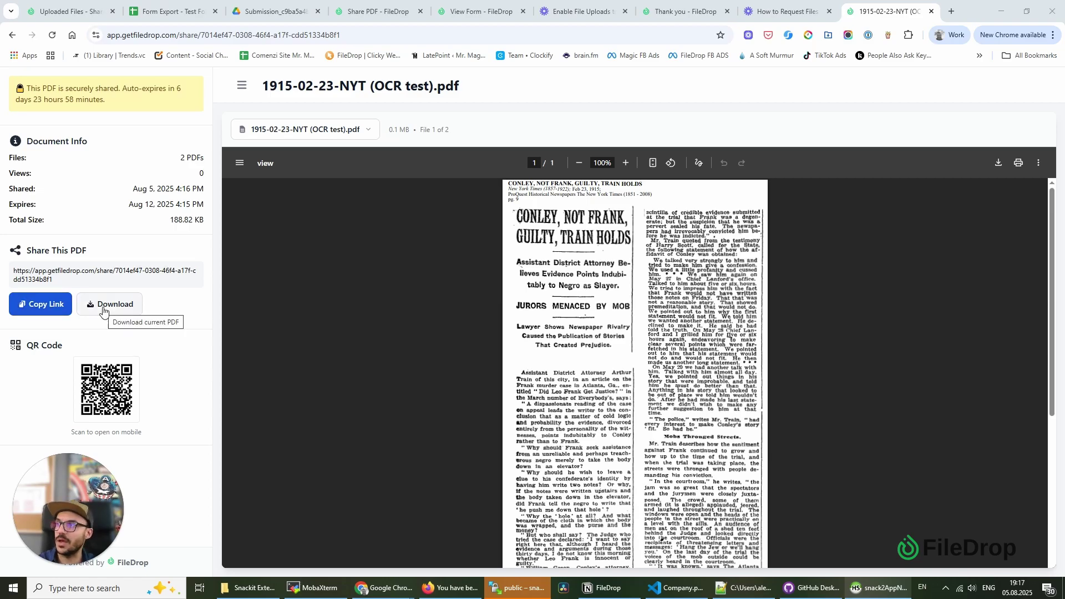
# - Switch the viewer to ad resume cv.pdf and scroll through it
pyautogui.click(309, 134)
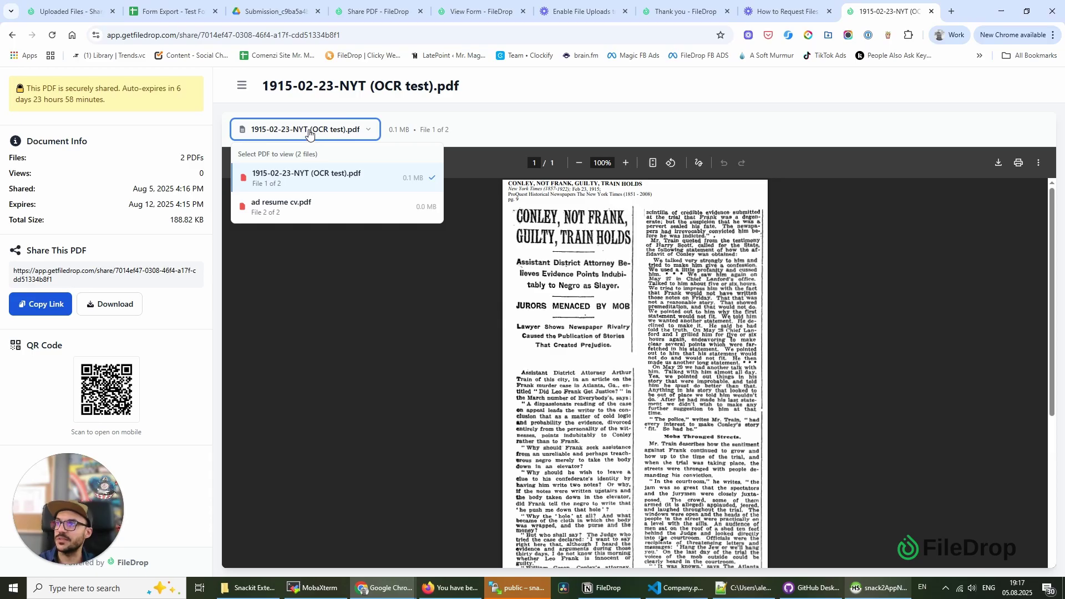
pyautogui.click(298, 206)
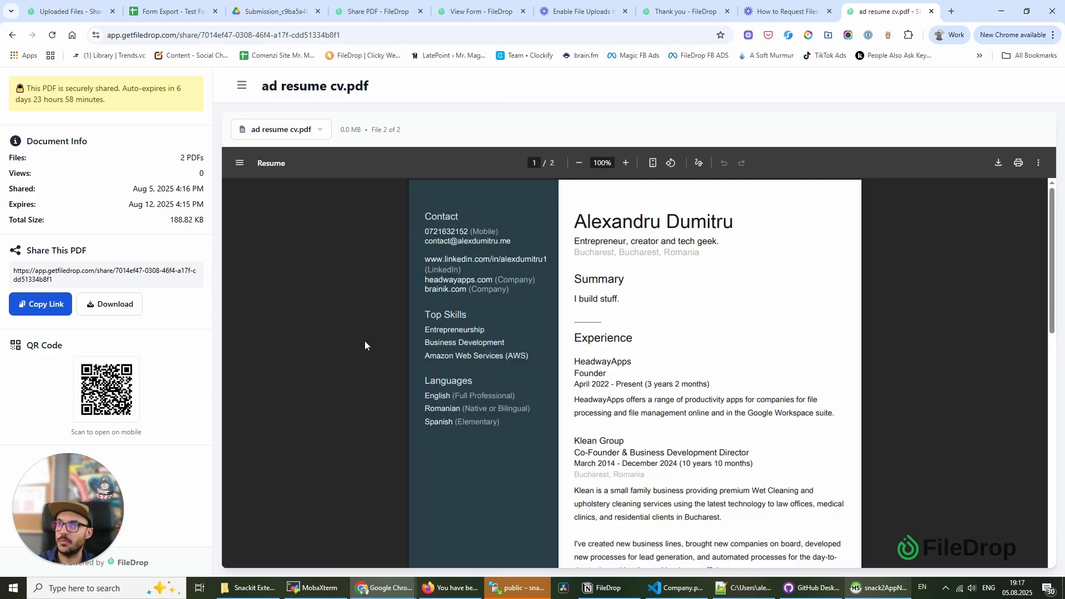
pyautogui.scroll(-15, 457, 404)
pyautogui.scroll(11, 454, 407)
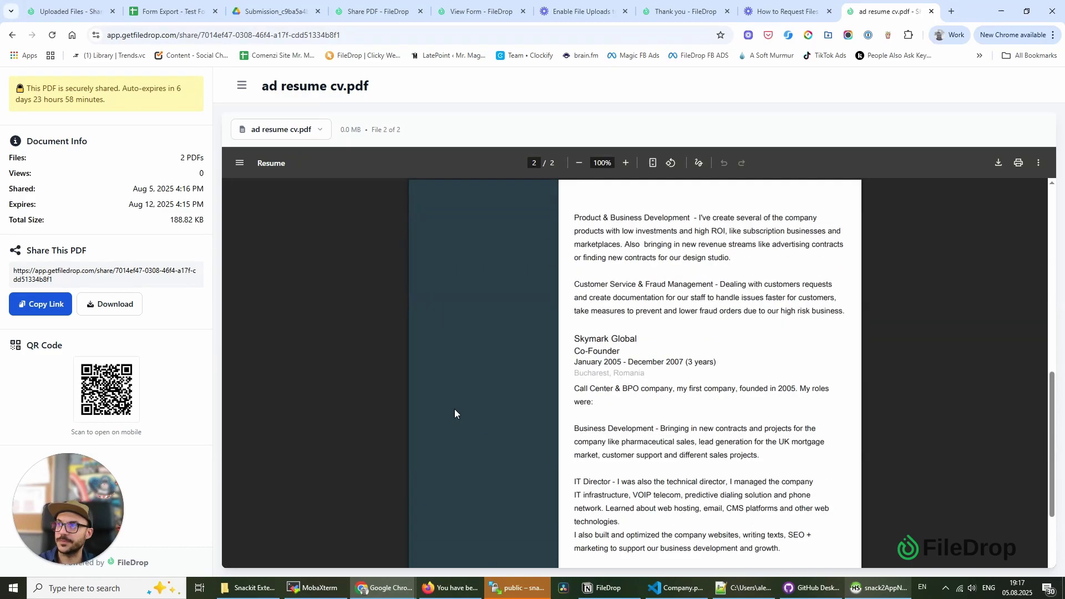
pyautogui.scroll(4, 458, 408)
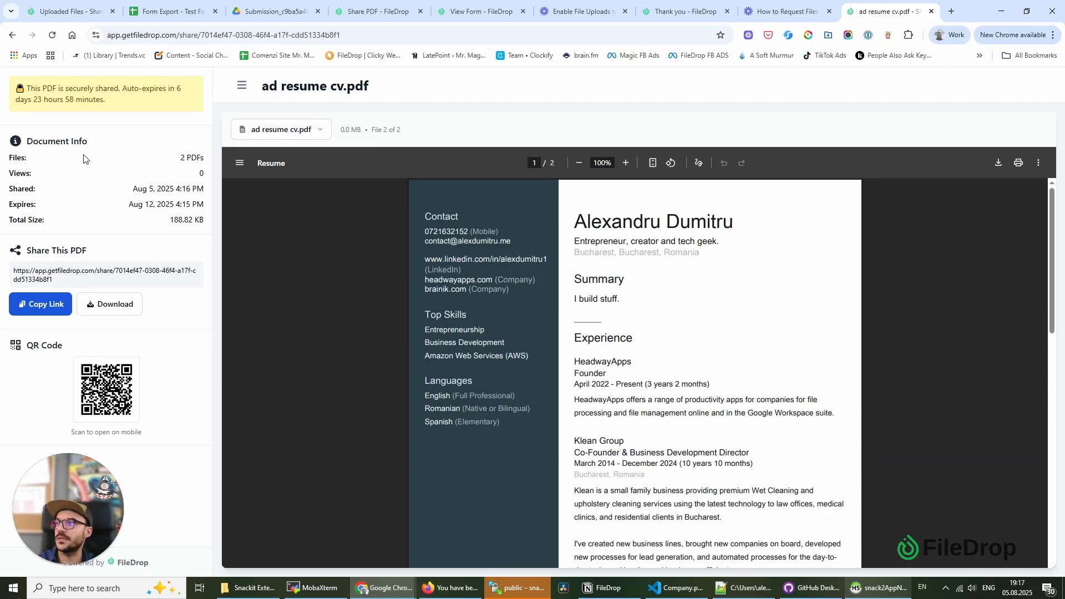
# - Copy the share link from the viewer, then display 1915-02-23-NYT (OCR test).pdf again
pyautogui.click(40, 303)
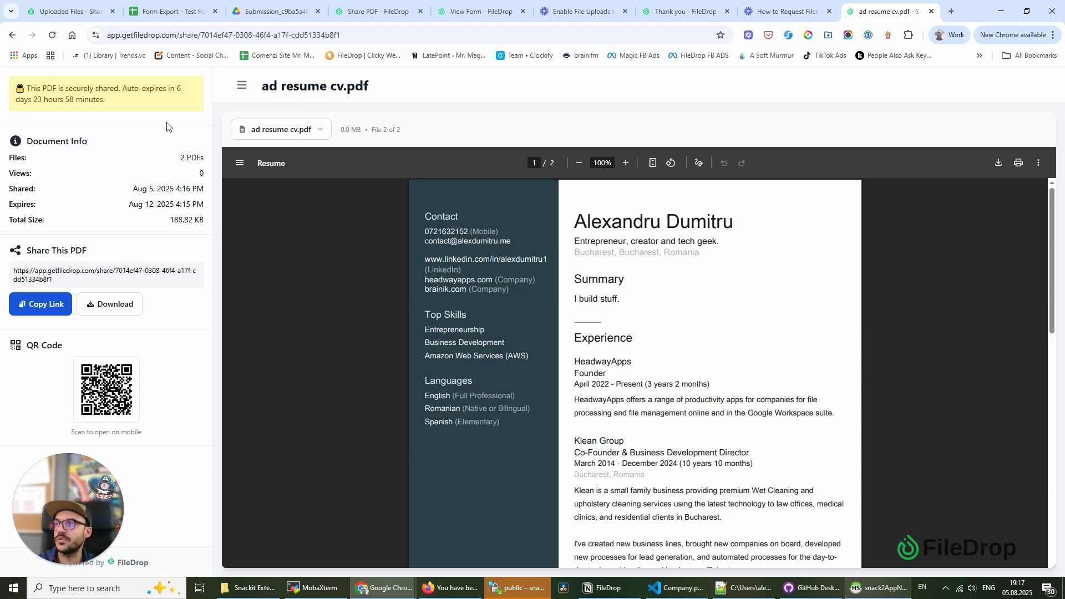
pyautogui.click(309, 129)
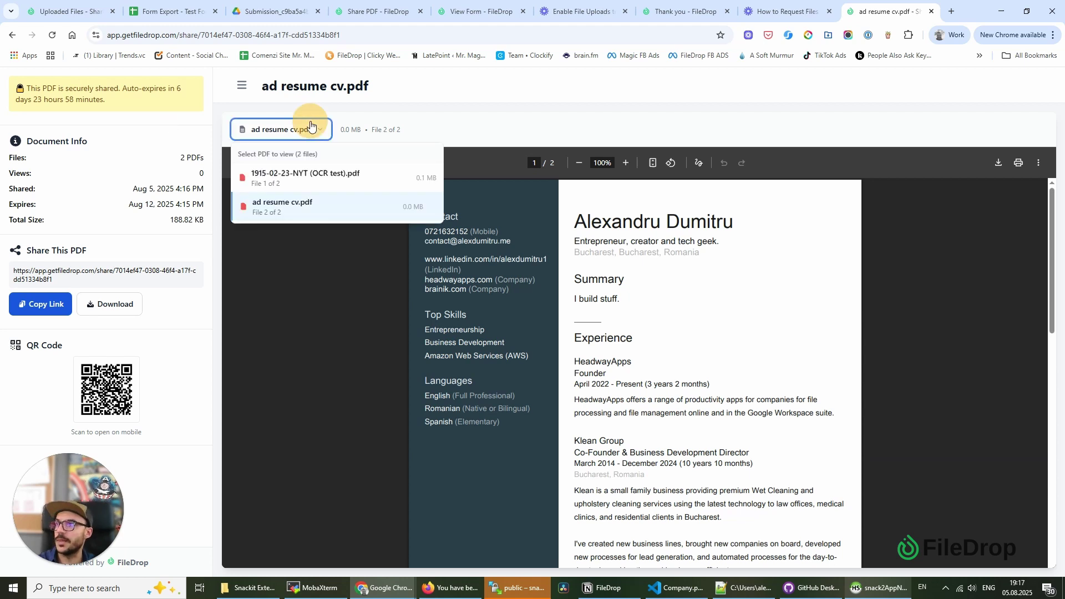
pyautogui.click(299, 174)
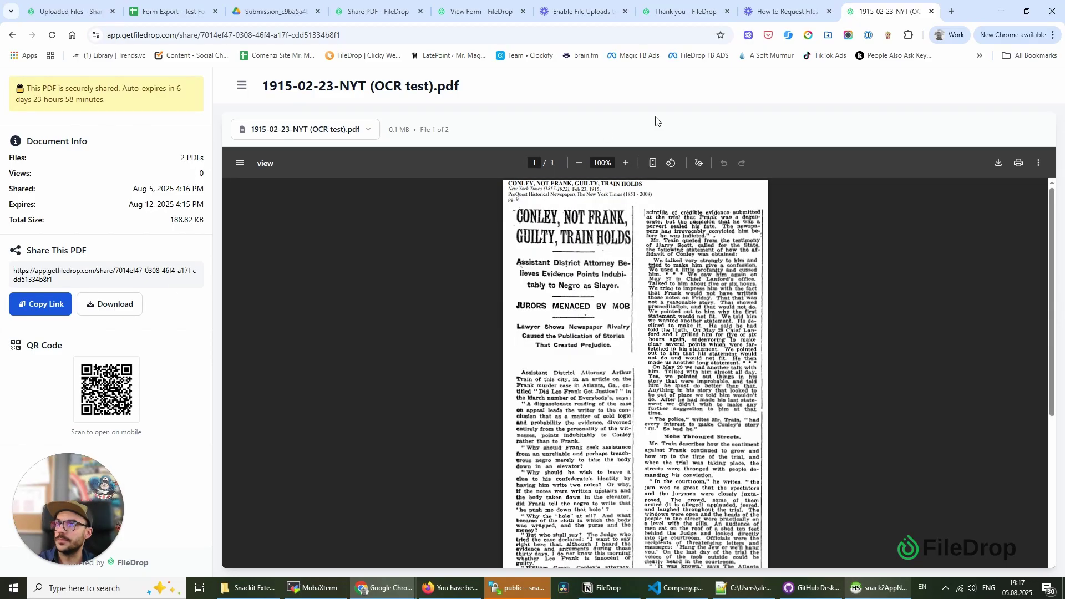
# - Close the Share PDF dialog, check entry 28's settings, and return to Uploaded Files
pyautogui.click(85, 5)
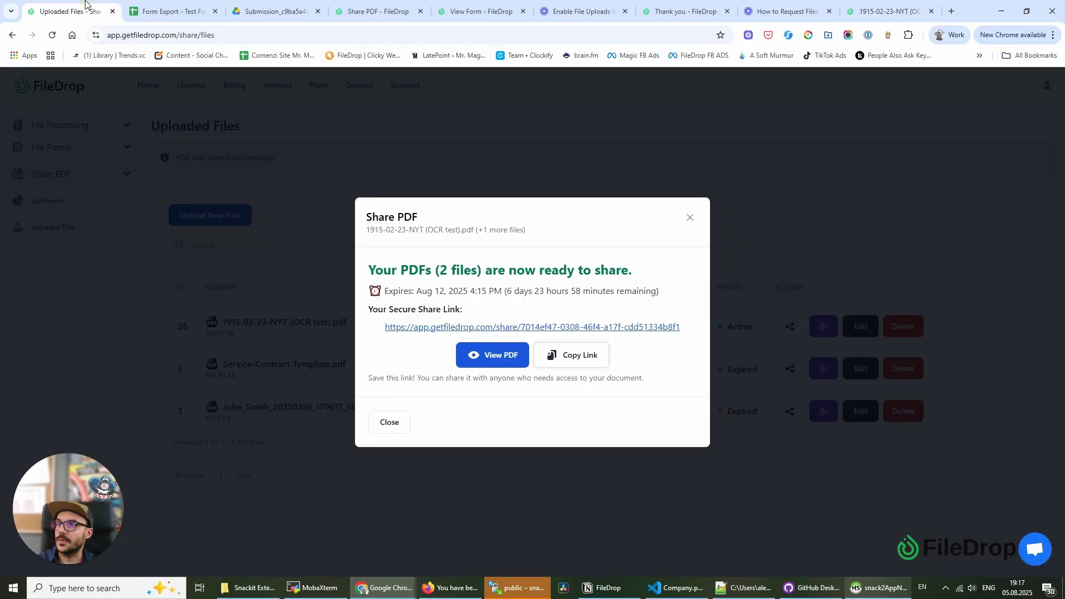
pyautogui.click(689, 217)
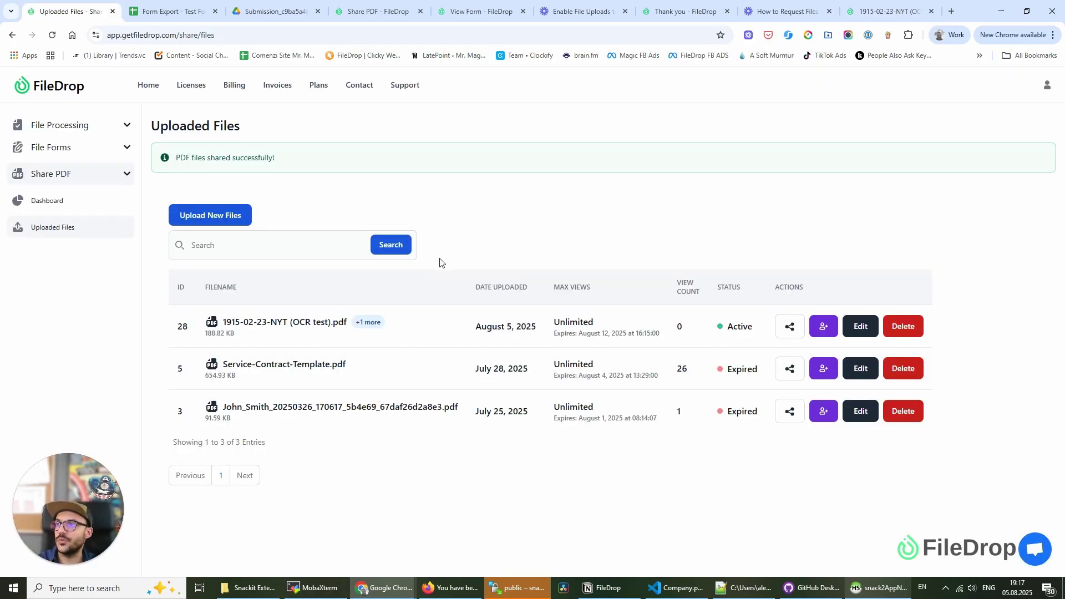
pyautogui.click(860, 326)
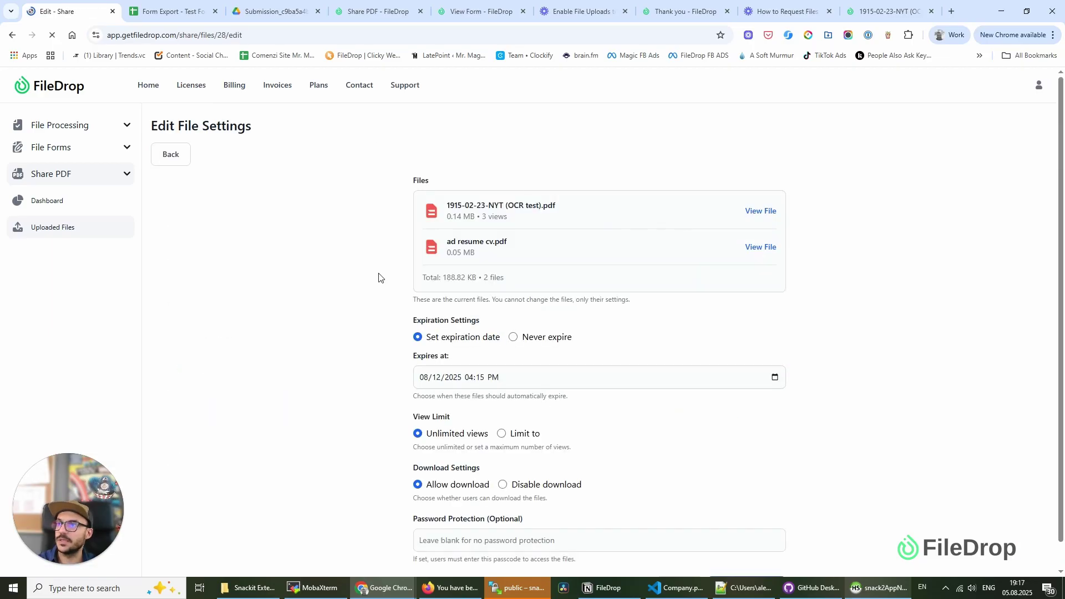
pyautogui.click(181, 158)
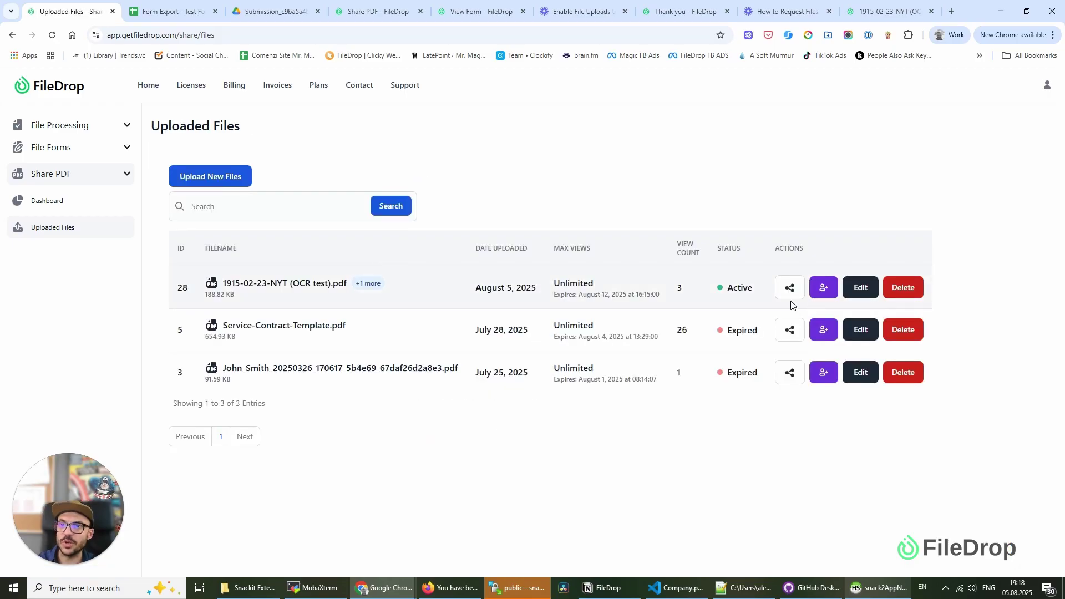
# - Send entry 28's share invitation to the recipient's email address and confirm sending
pyautogui.click(823, 289)
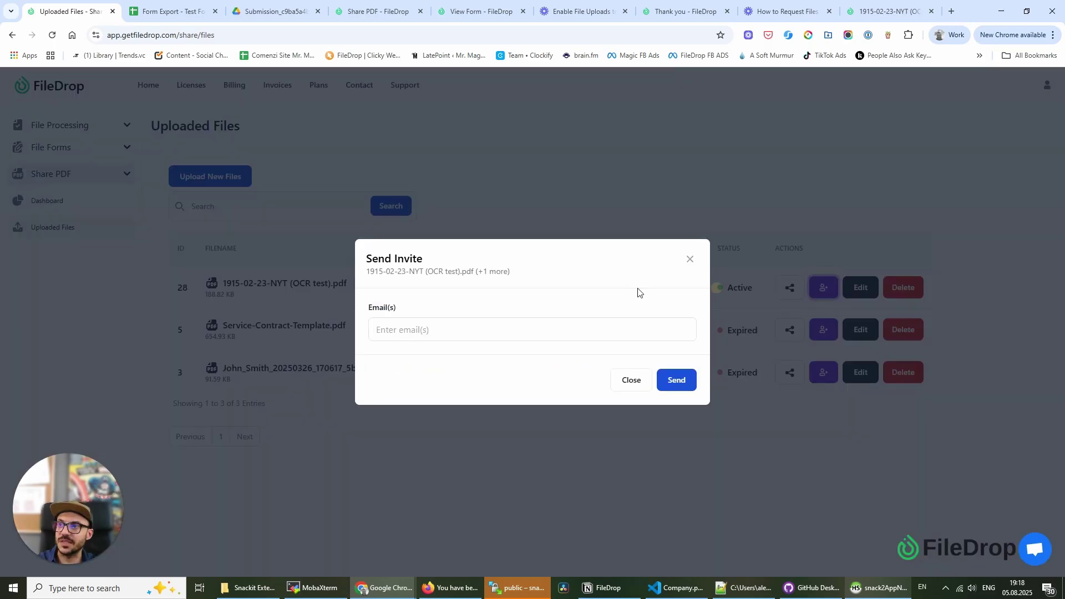
pyautogui.click(432, 328)
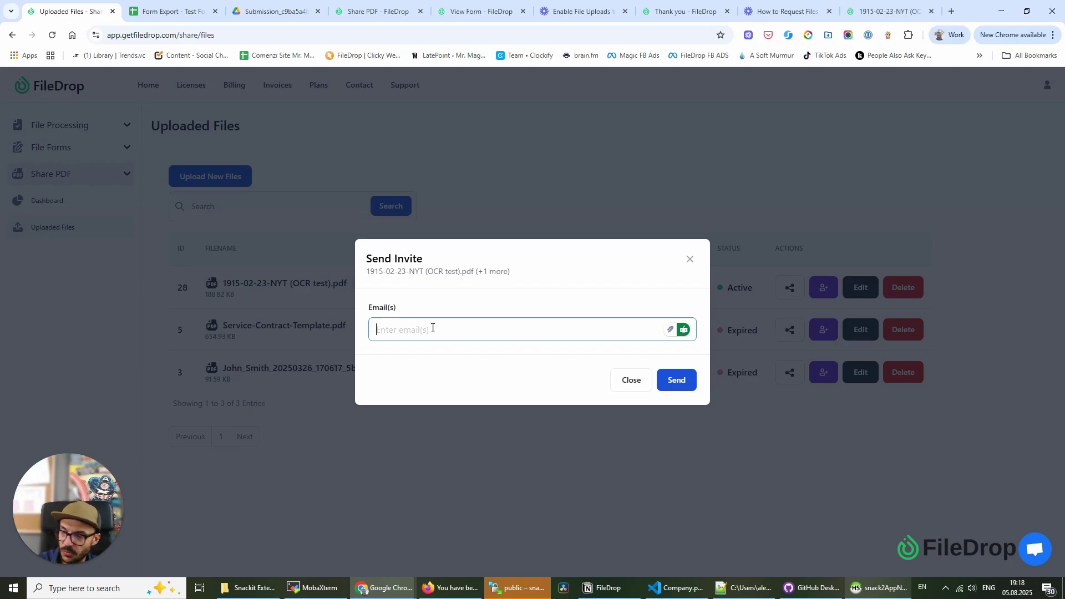
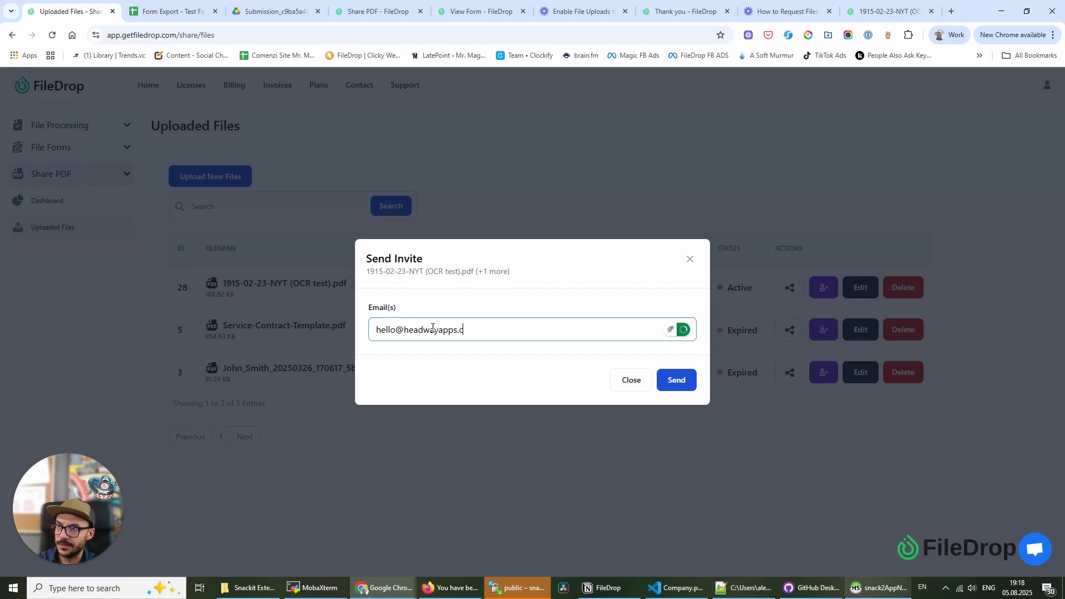
pyautogui.press('Return')
pyautogui.click(674, 383)
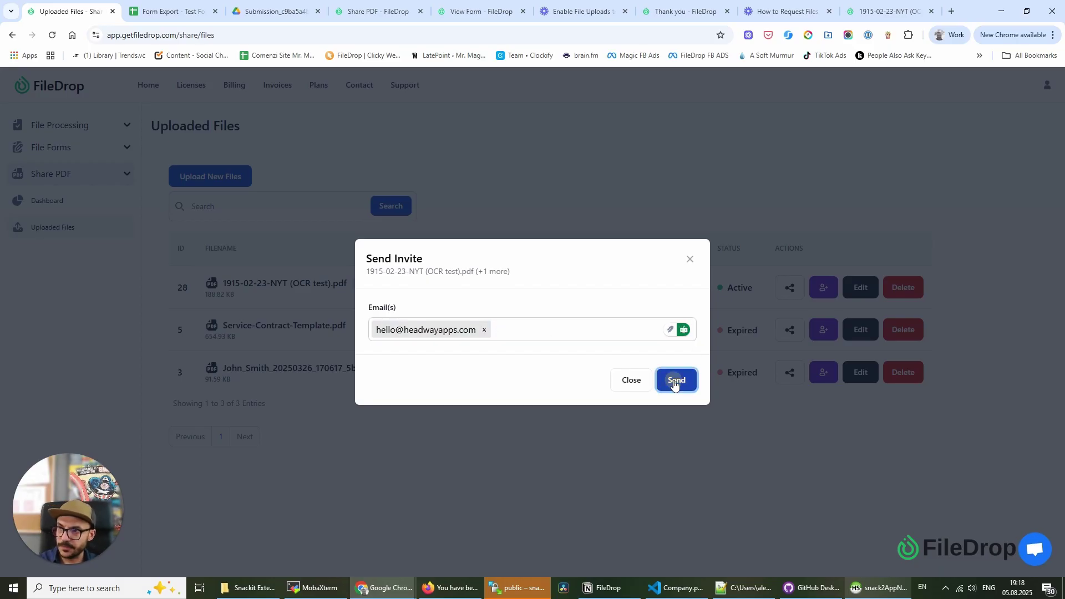
pyautogui.click(625, 106)
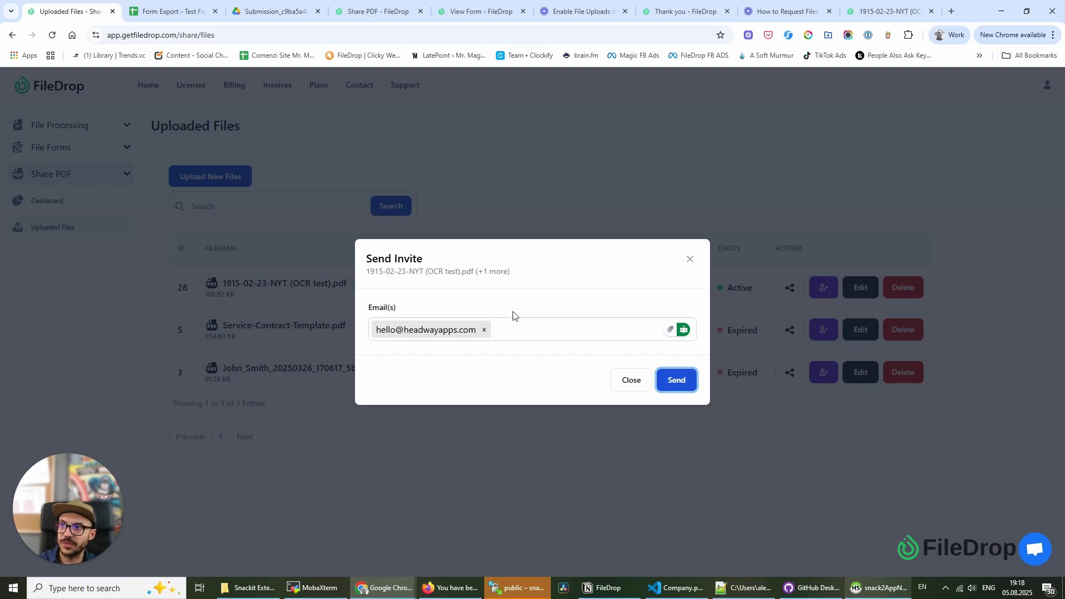
pyautogui.click(677, 380)
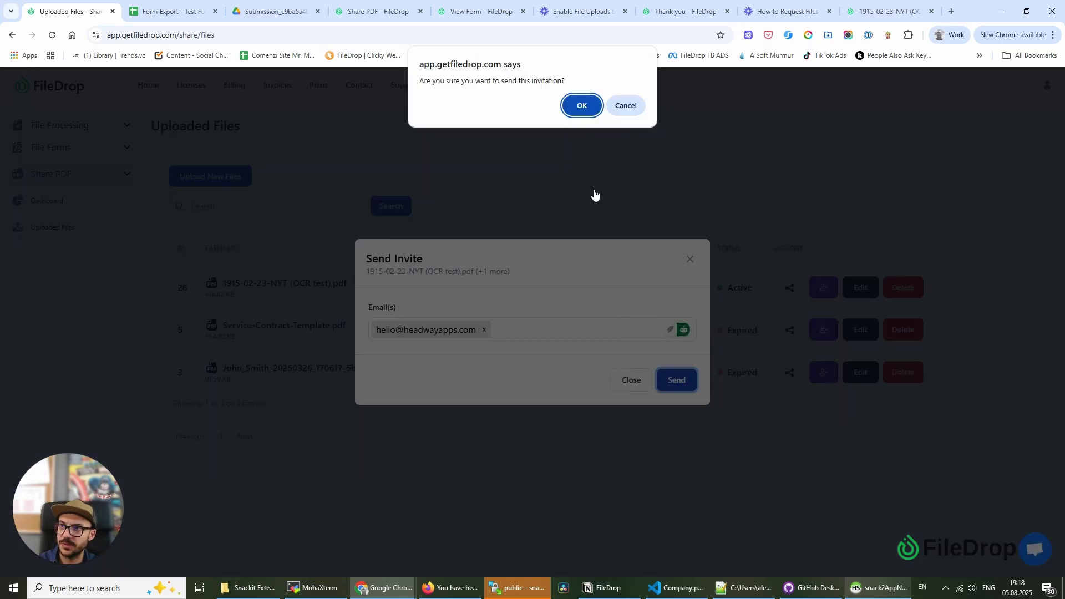
pyautogui.click(580, 105)
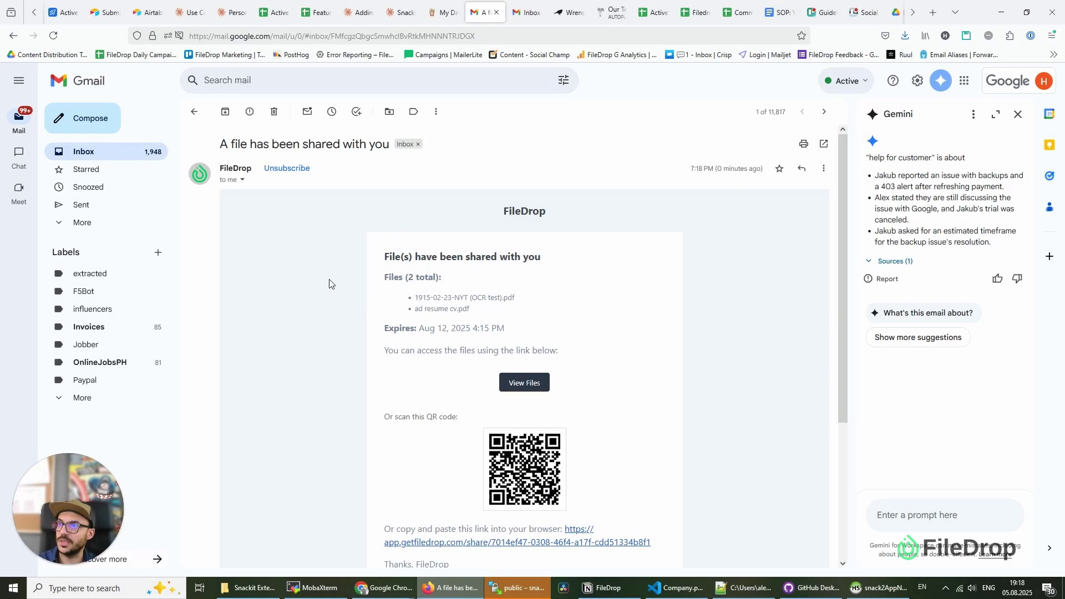
# - Scroll the 'A file has been shared with you' email and follow its getfiledrop.com link
pyautogui.scroll(-2, 330, 286)
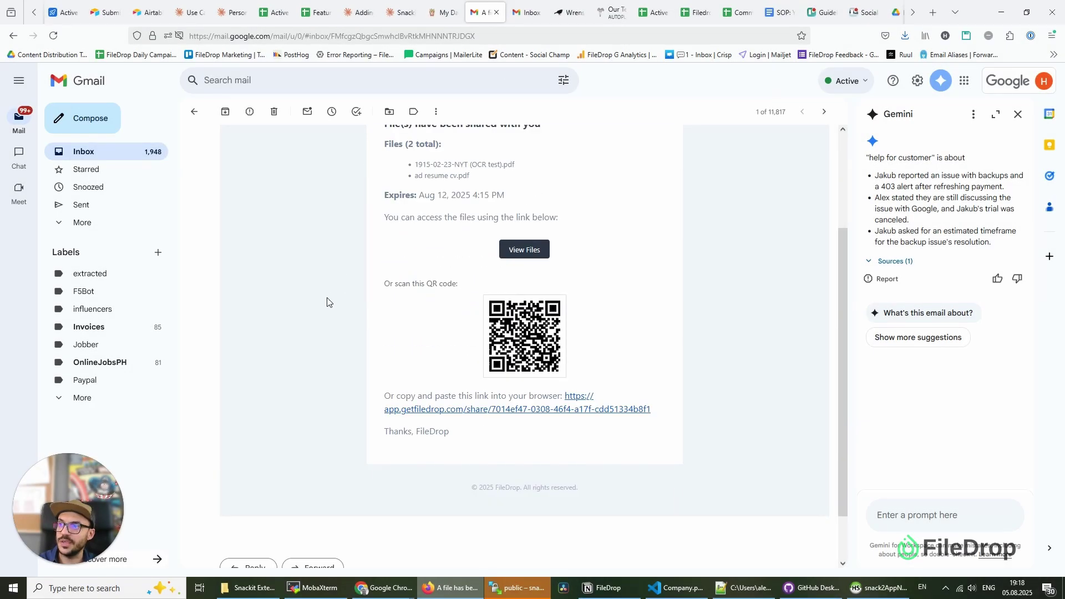
pyautogui.scroll(1, 330, 258)
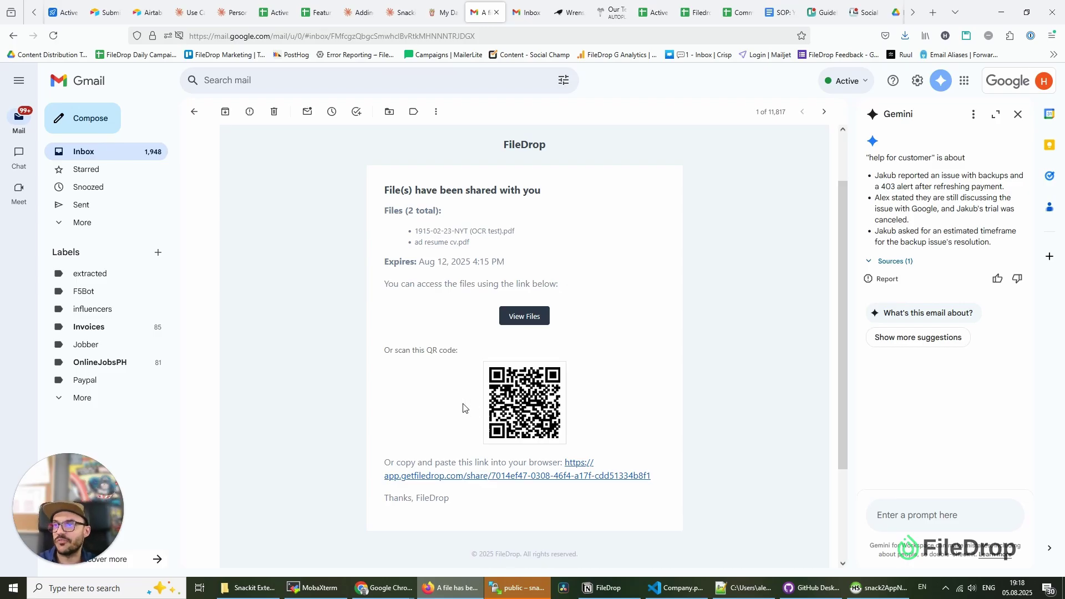
pyautogui.click(520, 476)
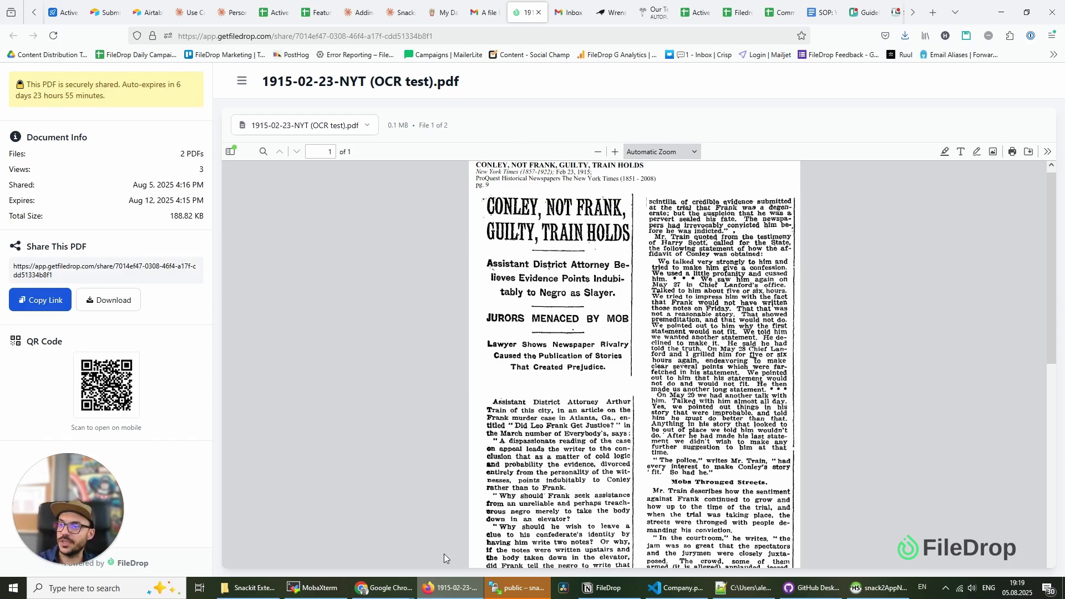
# - Minimize Firefox and switch to Chrome's 'Share PDF - FileDrop' product page
pyautogui.click(451, 587)
pyautogui.click(379, 11)
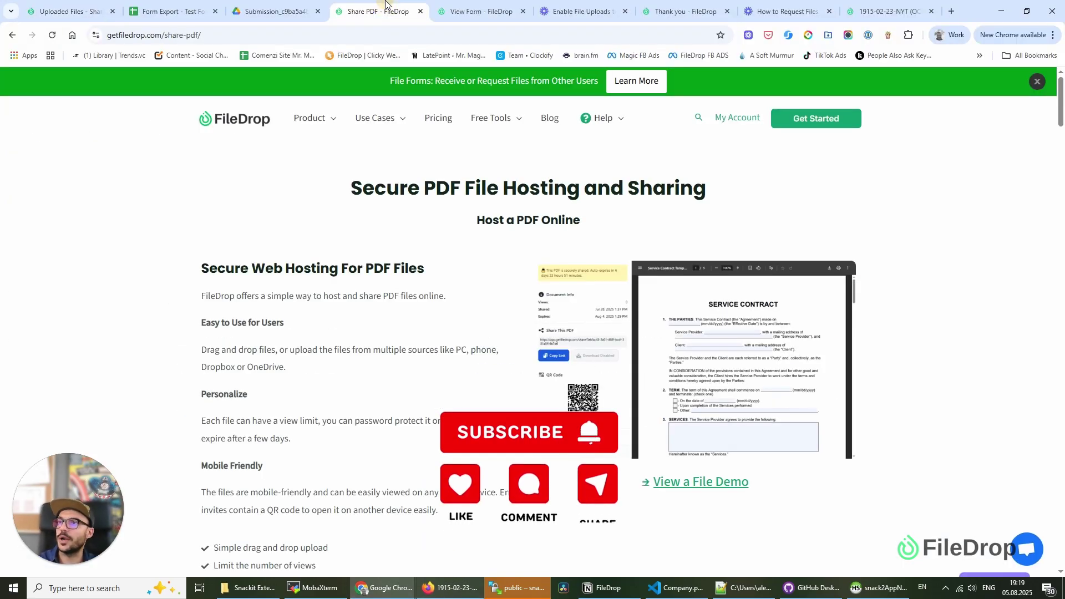